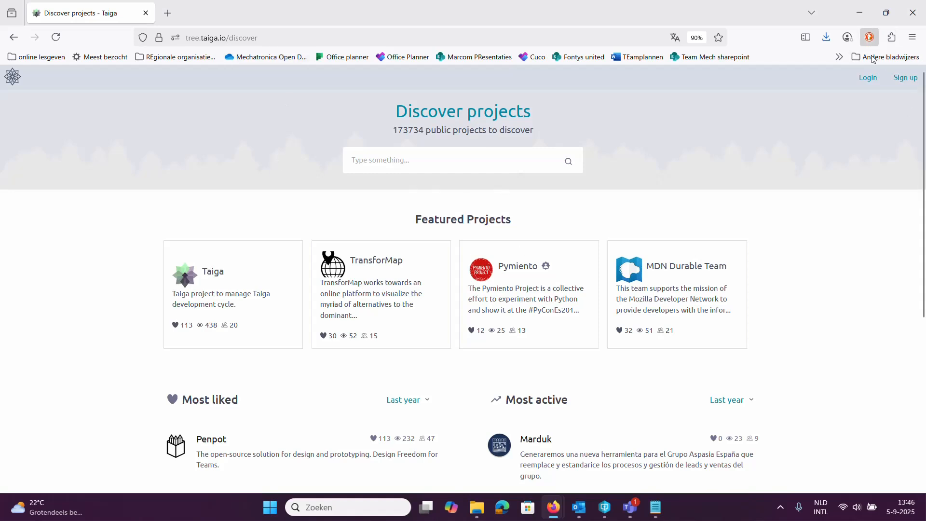
# Step: Log in with the saved account e-mail and password, and dismiss the system notification
pyautogui.click(869, 82)
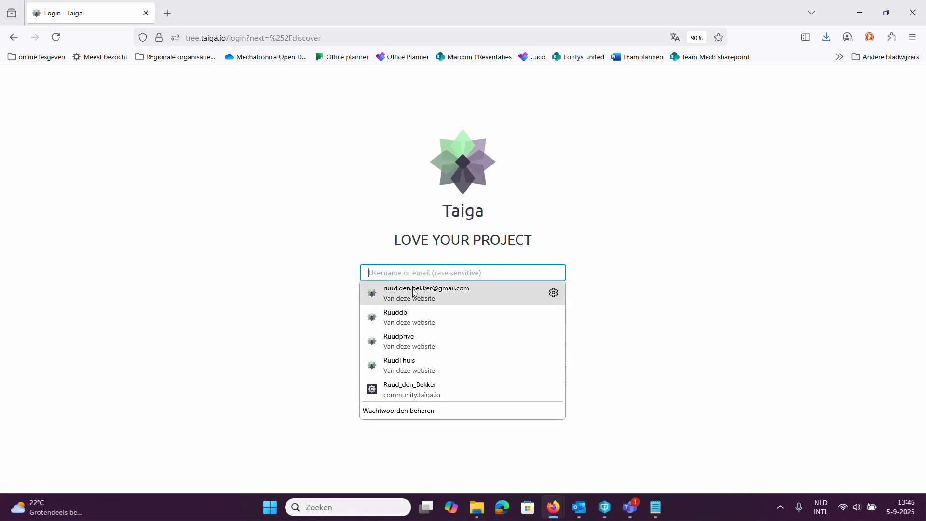
pyautogui.click(409, 289)
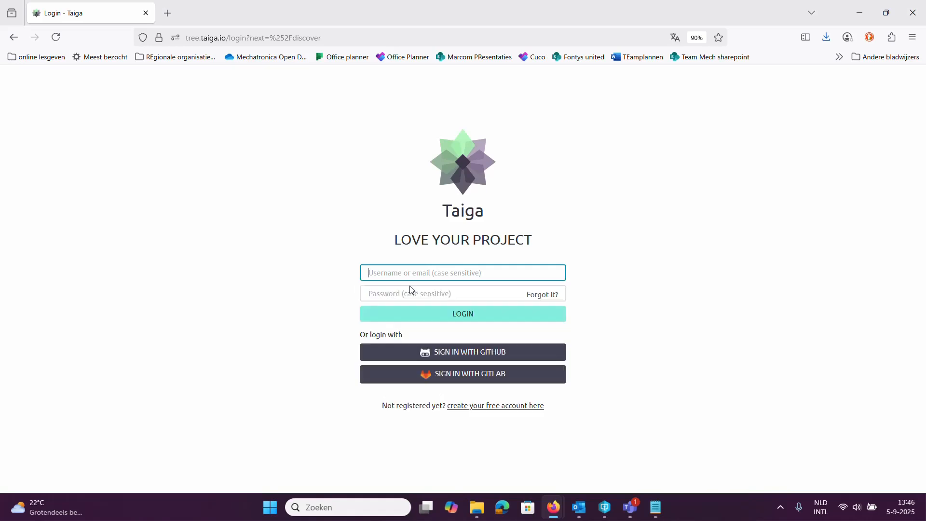
pyautogui.click(455, 316)
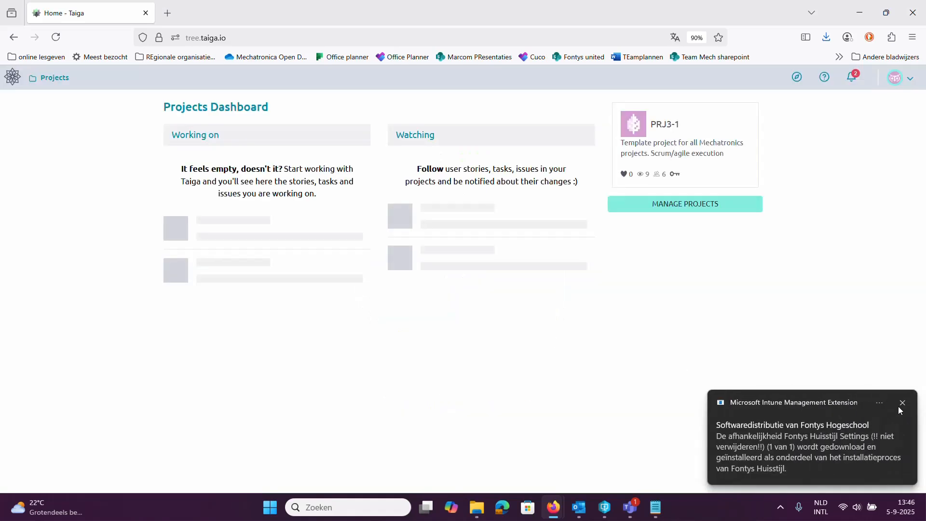
pyautogui.click(899, 404)
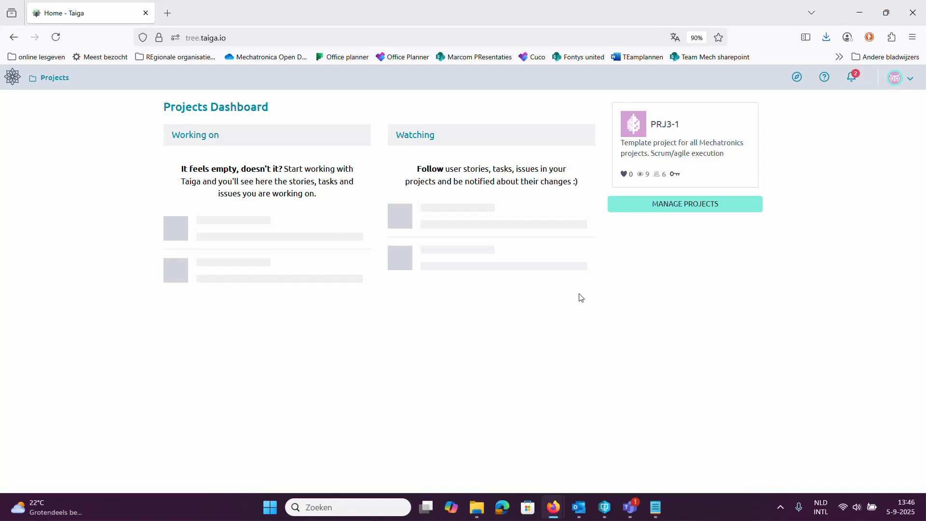
# Step: Open the PRJ3-1 project and view its team members and their roles
pyautogui.click(667, 126)
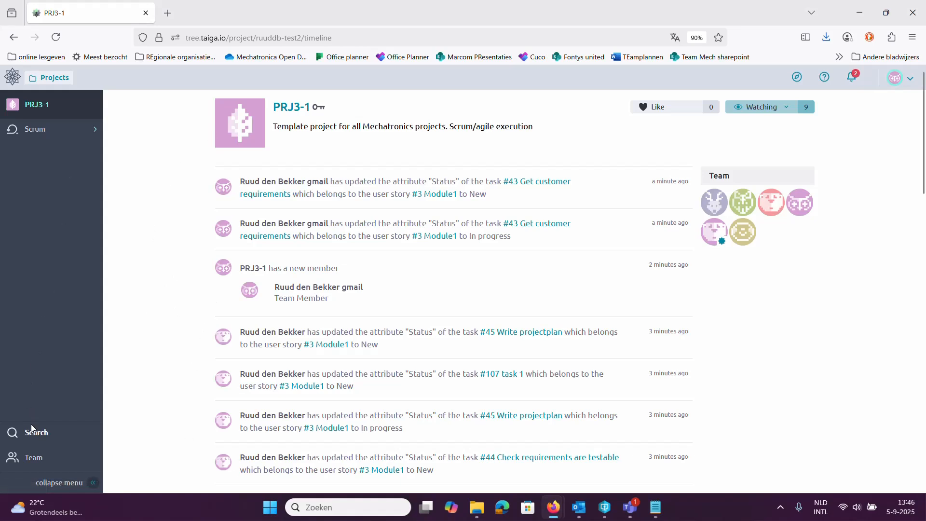
pyautogui.click(30, 457)
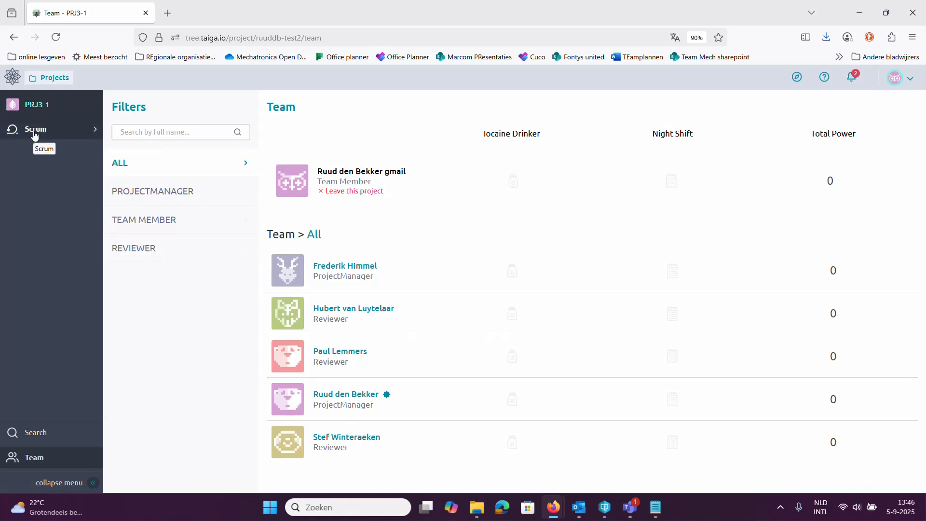
# Step: Open the project's Scrum backlog and inspect the name and date settings of the Verificatiefase sprint without changing them
pyautogui.click(34, 134)
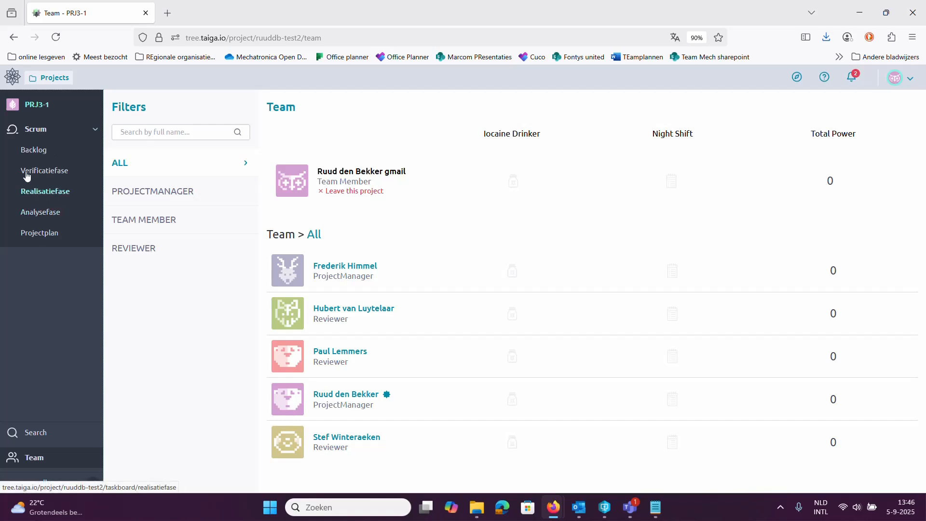
pyautogui.click(27, 153)
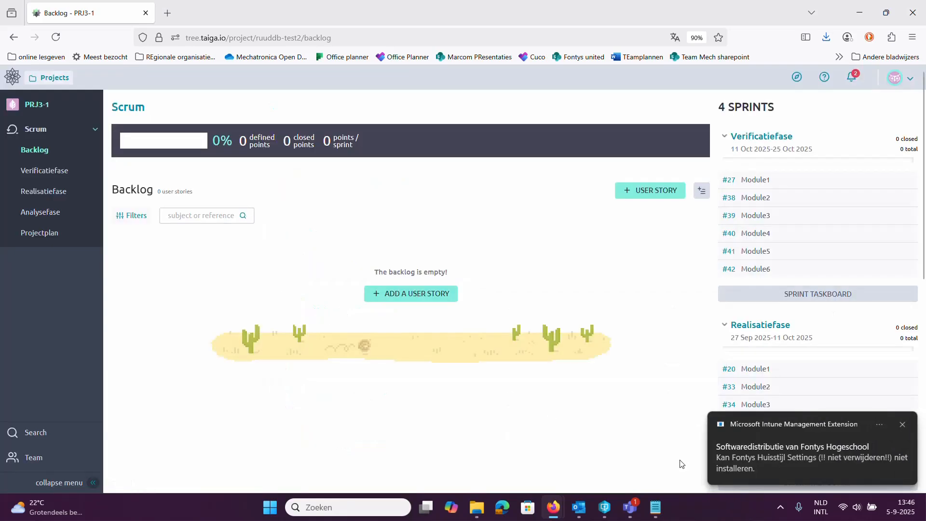
pyautogui.click(900, 427)
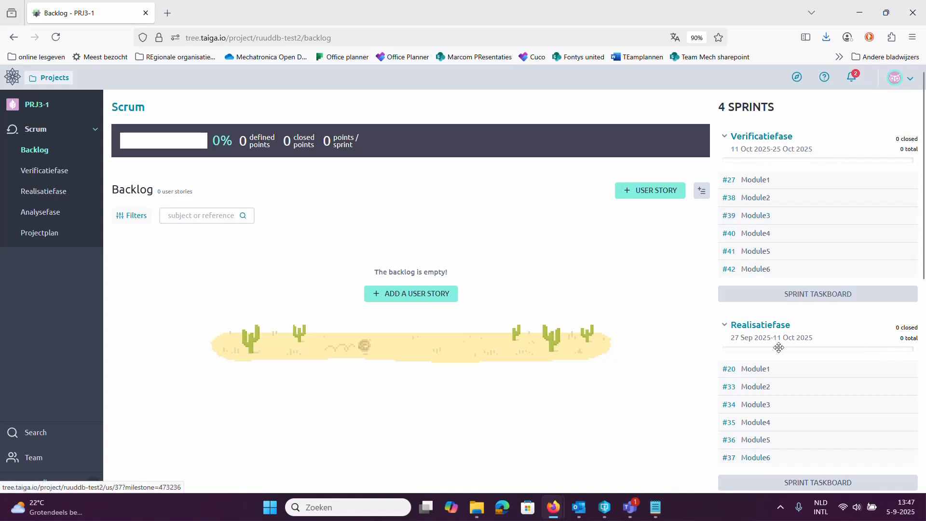
pyautogui.scroll(-7, 779, 341)
pyautogui.scroll(8, 782, 343)
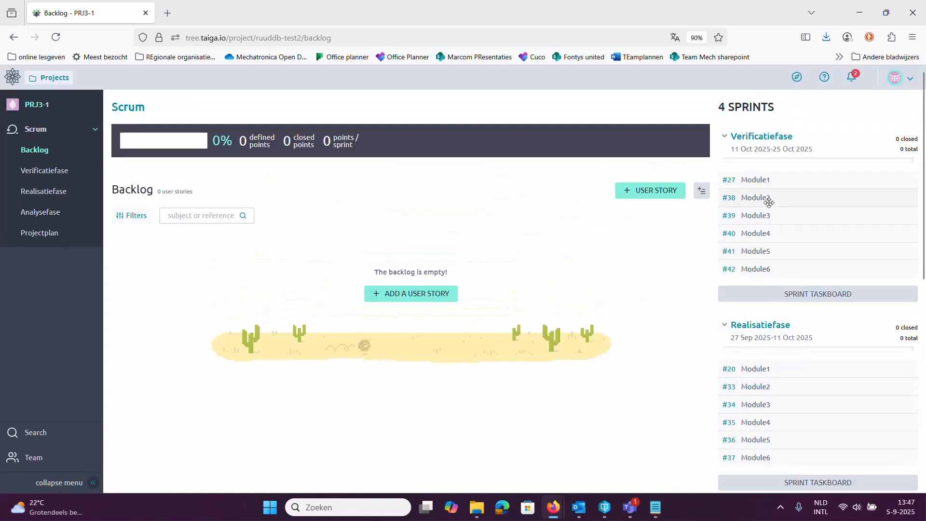
pyautogui.click(913, 147)
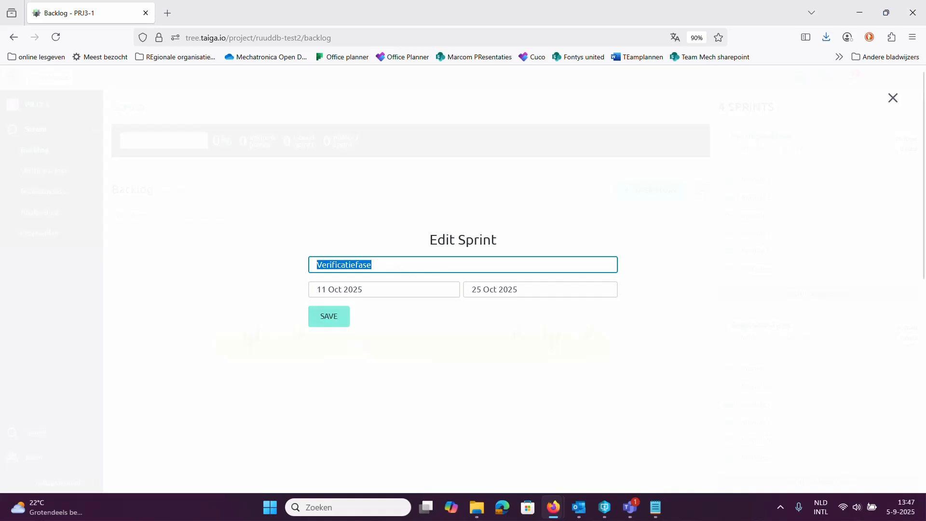
pyautogui.click(892, 98)
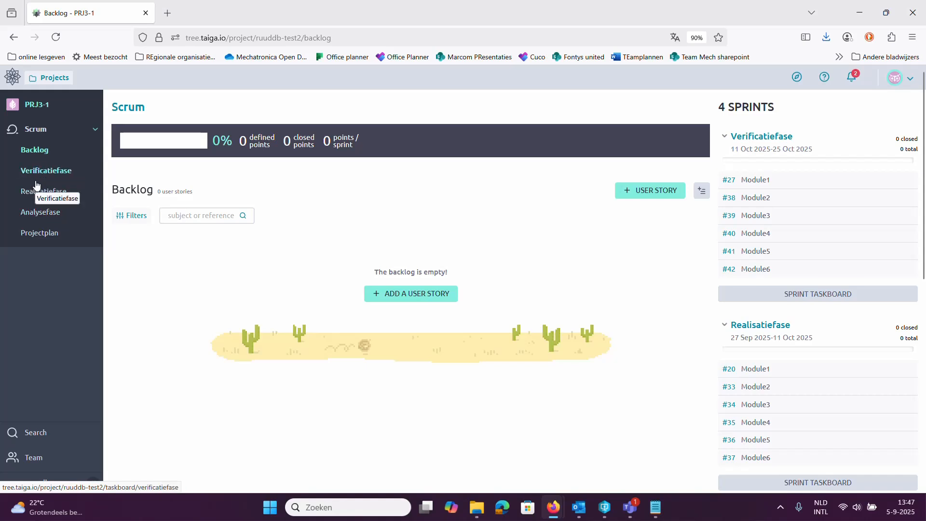
# Step: Open the Projectplan sprint taskboard and review the tasks listed under each module
pyautogui.click(46, 235)
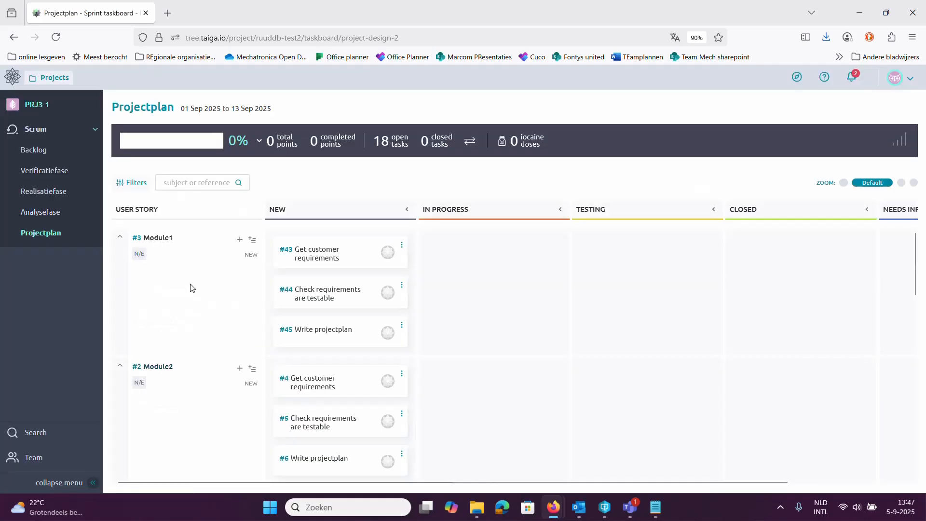
pyautogui.scroll(-10, 175, 344)
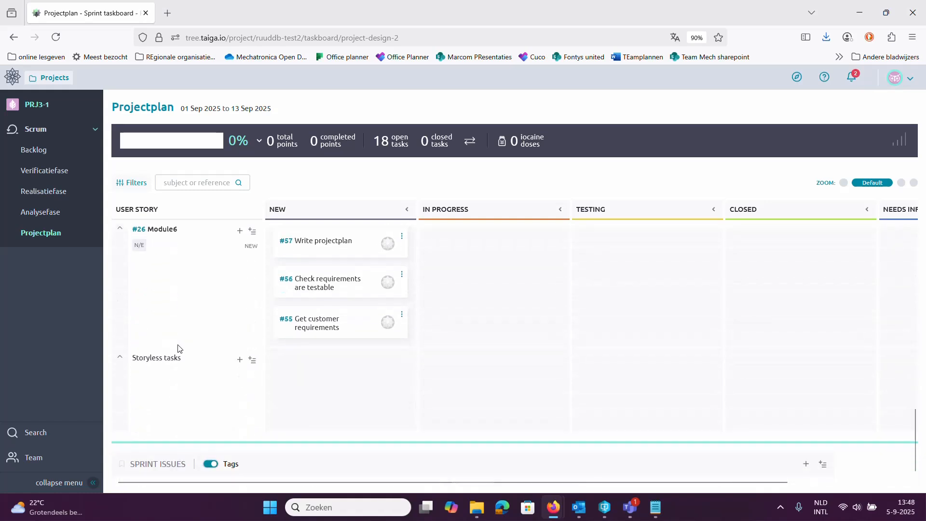
pyautogui.scroll(15, 177, 340)
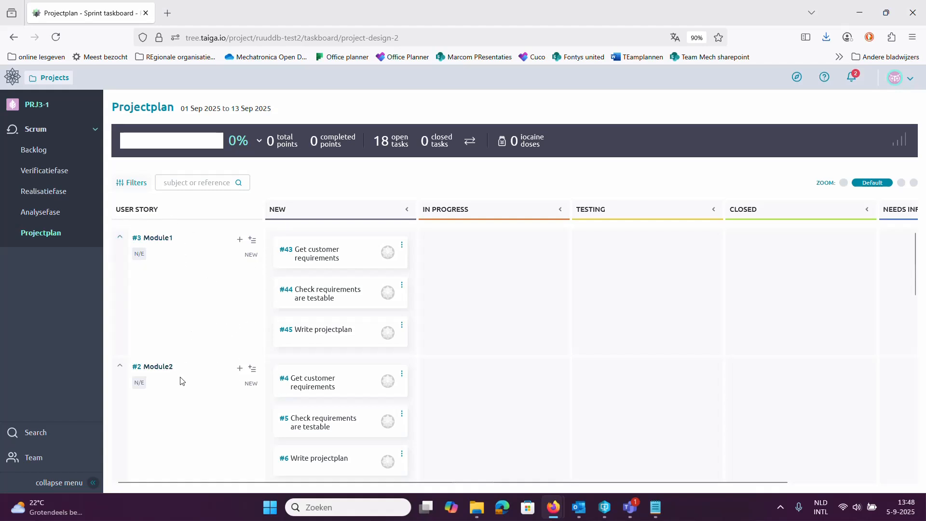
pyautogui.scroll(-3, 195, 405)
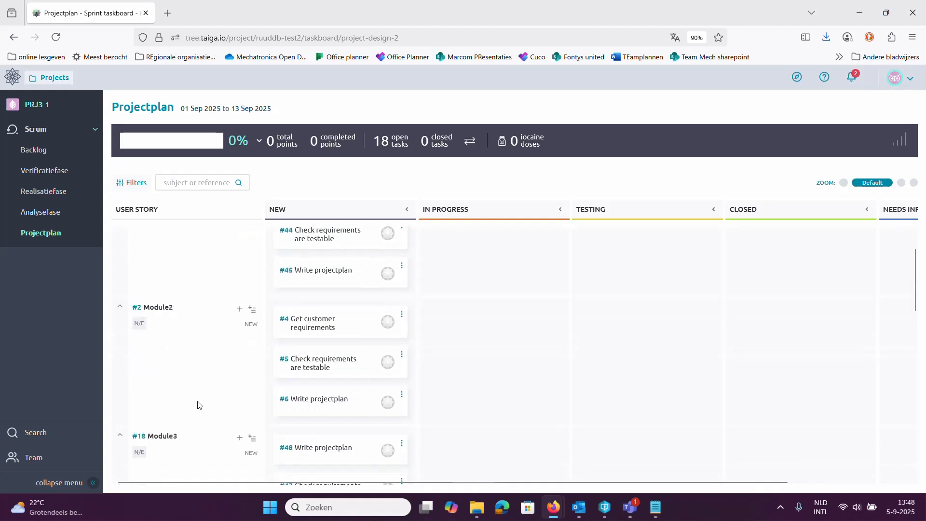
pyautogui.scroll(2, 202, 357)
pyautogui.scroll(1, 212, 325)
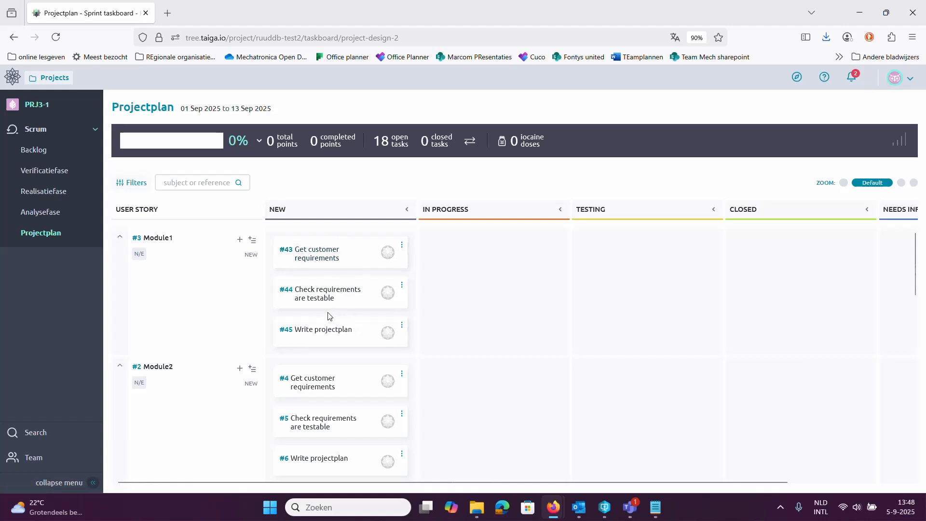
# Step: Move the tasks Get customer requirements, Check requirements are testable and Write projectplan from Module1's New column to the Closed column
pyautogui.moveTo(334, 258); pyautogui.dragTo(571, 263)
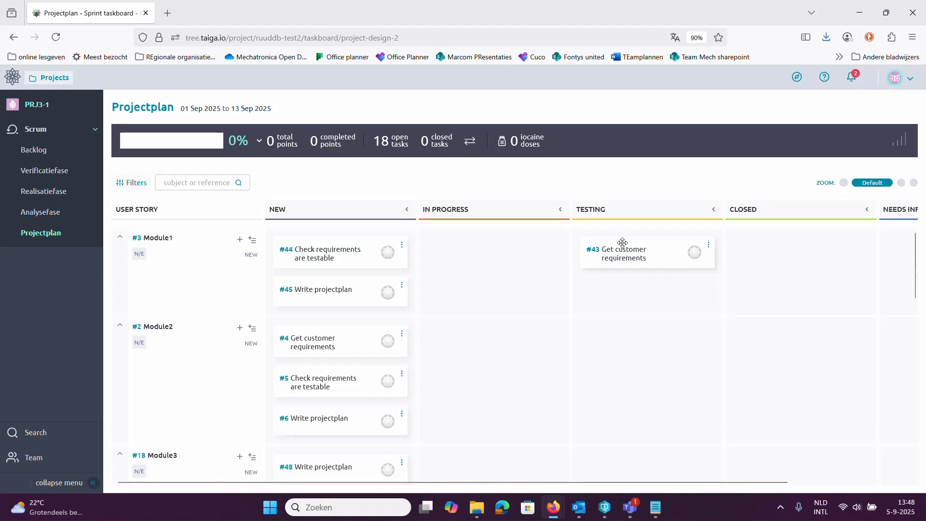
pyautogui.moveTo(641, 251); pyautogui.dragTo(772, 252)
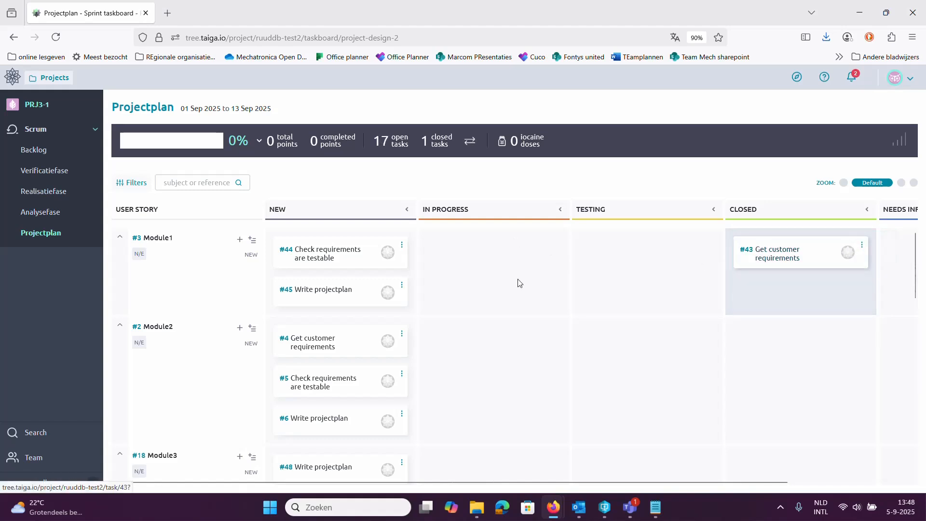
pyautogui.moveTo(331, 256); pyautogui.dragTo(815, 297)
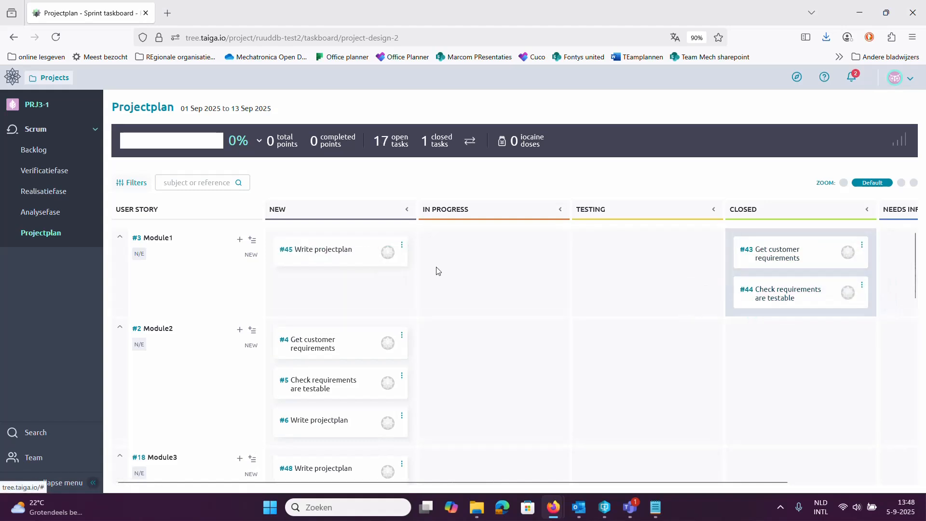
pyautogui.moveTo(352, 250); pyautogui.dragTo(798, 323)
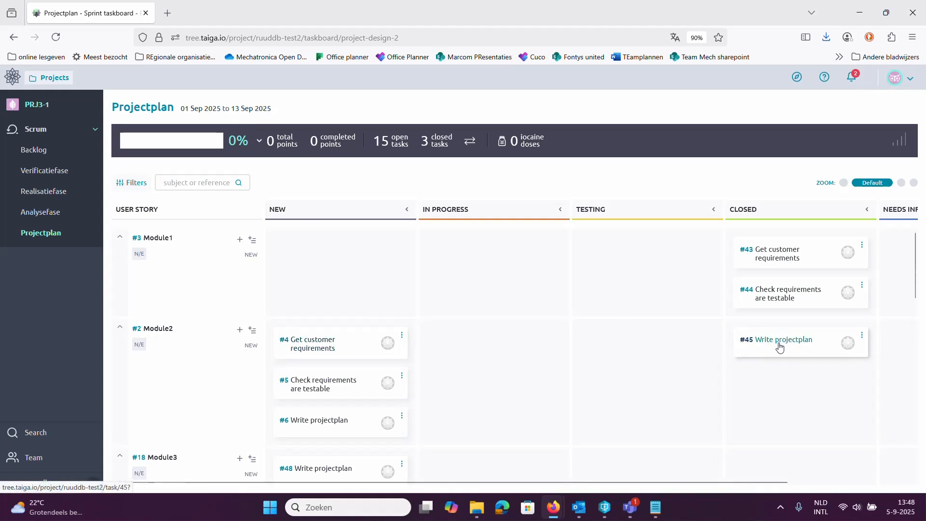
# Step: Return the three closed tasks #43, #44 and #45 to Module1's New column in their original order
pyautogui.moveTo(779, 346); pyautogui.dragTo(342, 260)
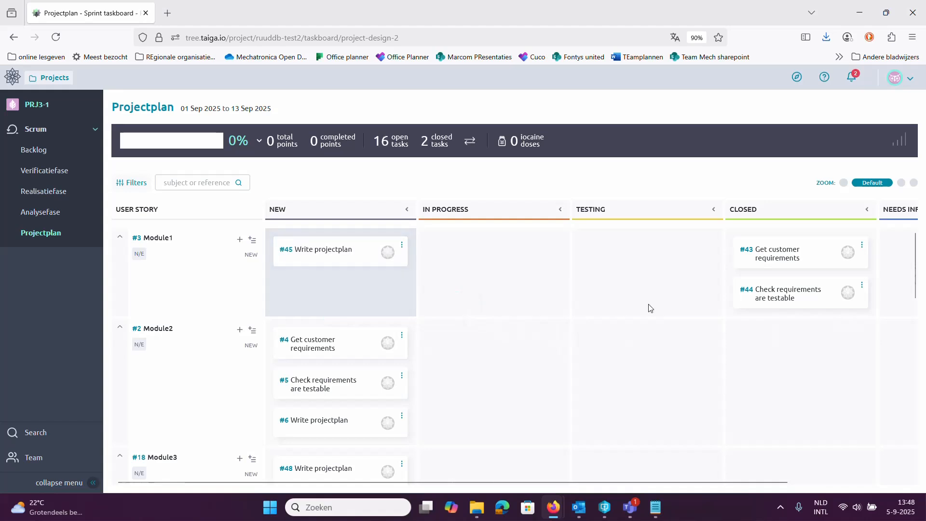
pyautogui.moveTo(796, 295); pyautogui.dragTo(364, 258)
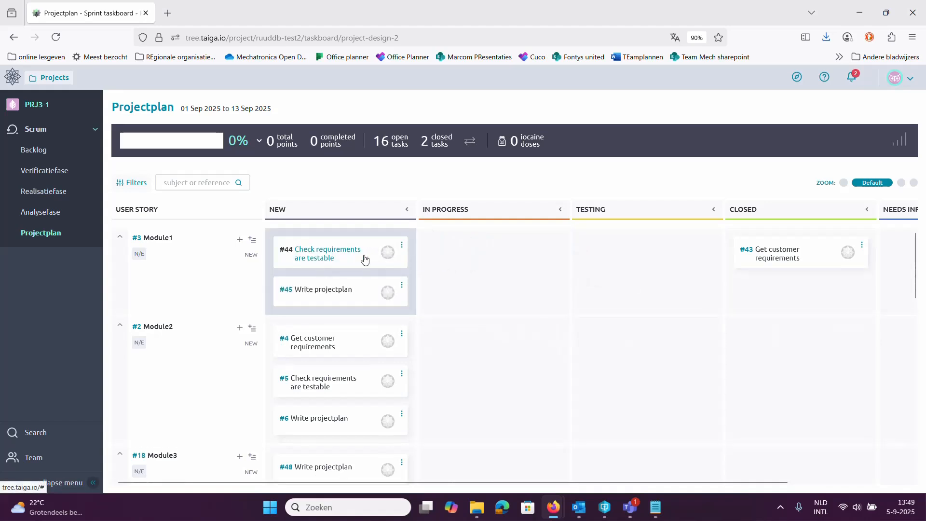
pyautogui.moveTo(736, 256); pyautogui.dragTo(275, 241)
pyautogui.moveTo(275, 284)
pyautogui.mouseDown()
pyautogui.moveTo(283, 240)
pyautogui.moveTo(282, 265)
pyautogui.mouseUp()
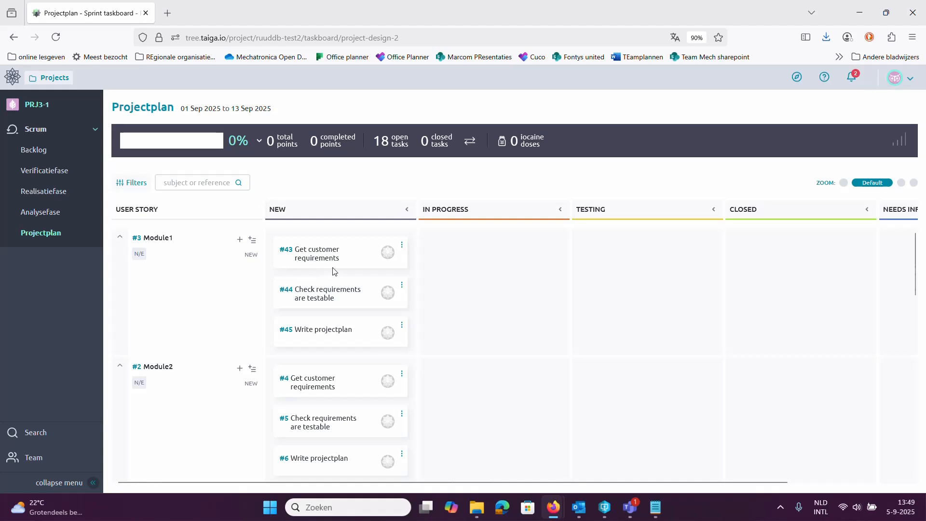
# Step: Create a task with the subject "newtask" under Module1 in the Projectplan sprint
pyautogui.click(240, 241)
pyautogui.click(374, 172)
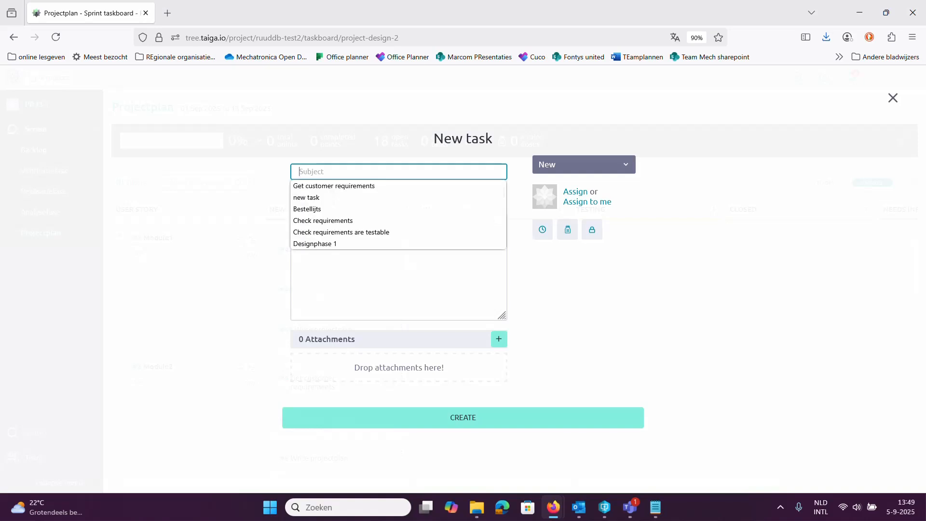
pyautogui.write('newtask')
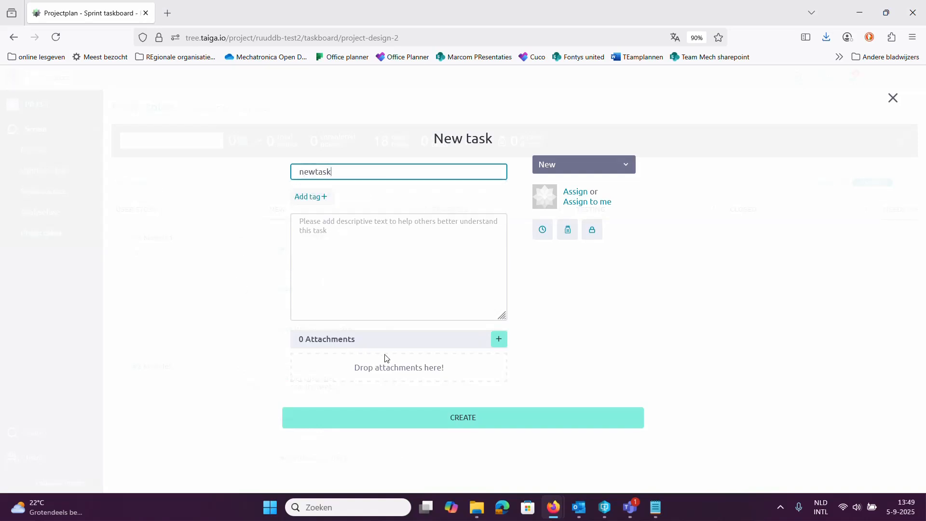
pyautogui.click(471, 410)
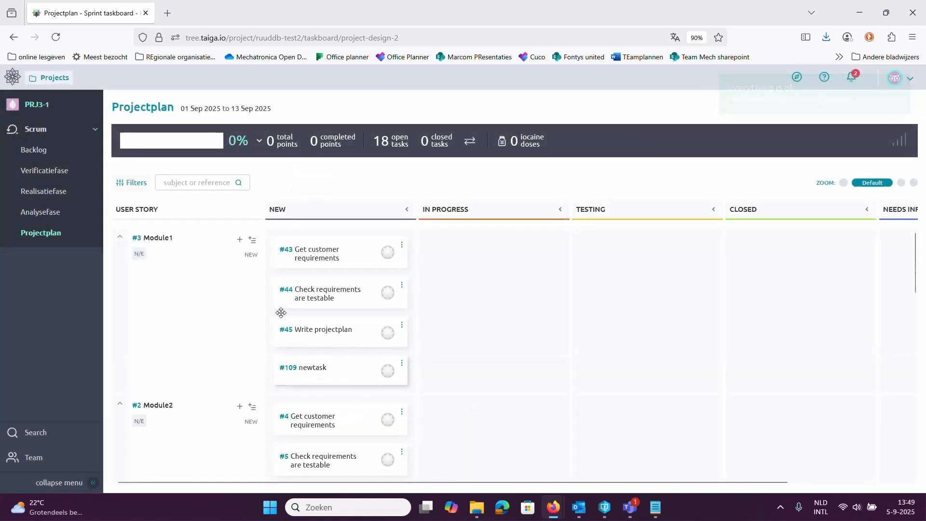
# Step: Bulk insert two tasks, "task 1" and "task 2", under Module1
pyautogui.click(252, 240)
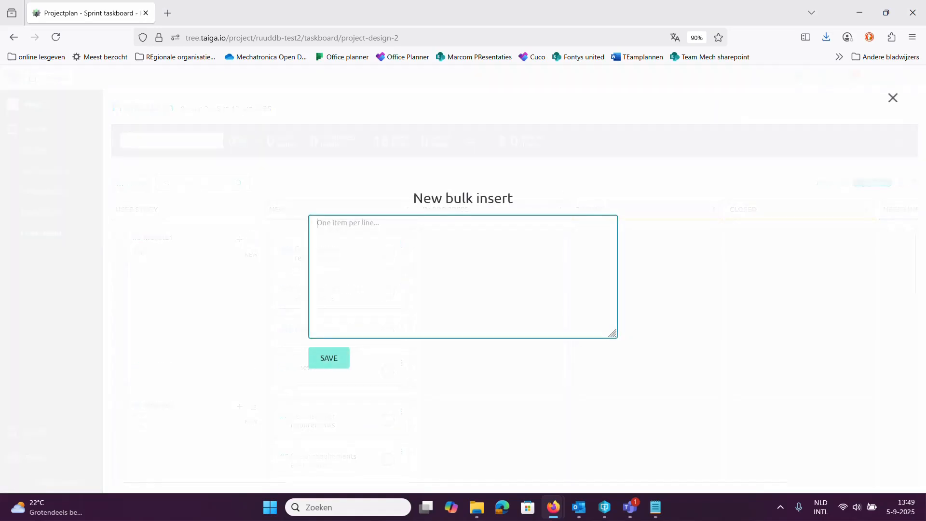
pyautogui.write('task 2')
pyautogui.click(321, 358)
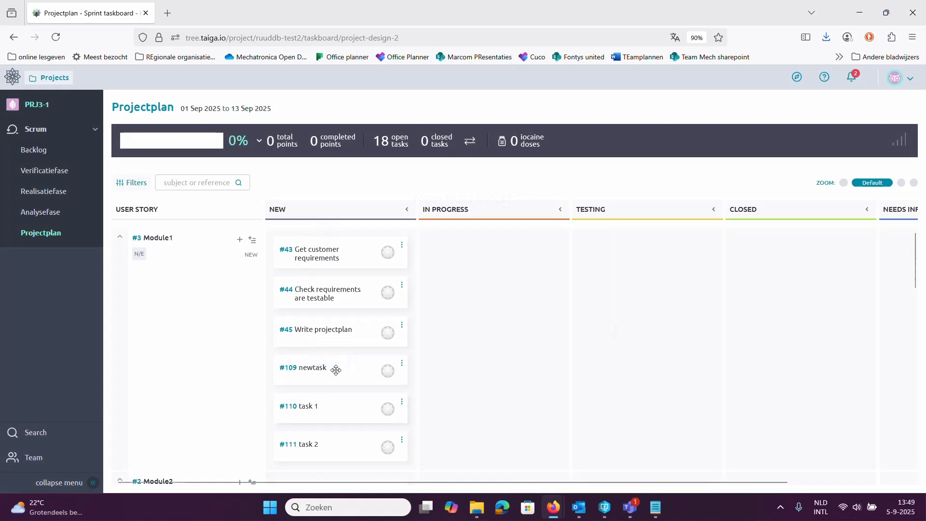
# Step: Move Module1's "task 1" to In progress and on to Closed
pyautogui.scroll(-2, 323, 360)
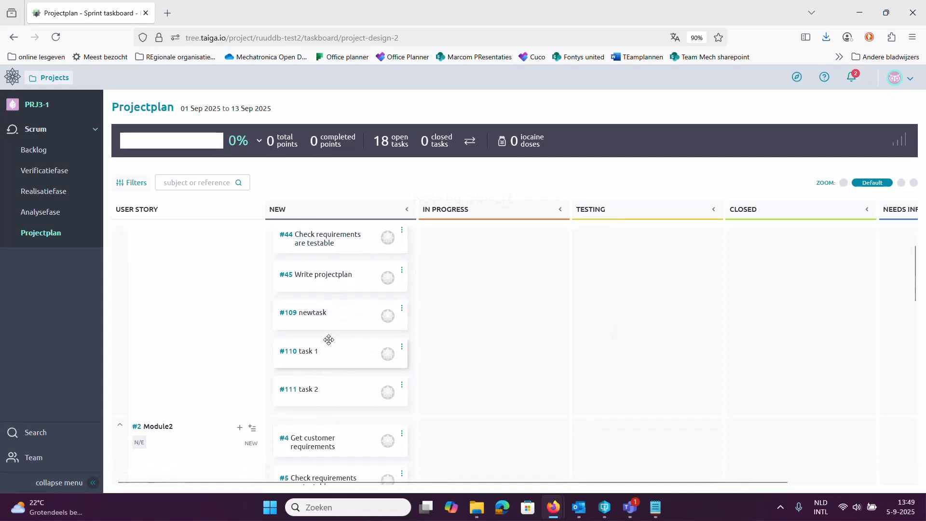
pyautogui.moveTo(314, 347); pyautogui.dragTo(465, 239)
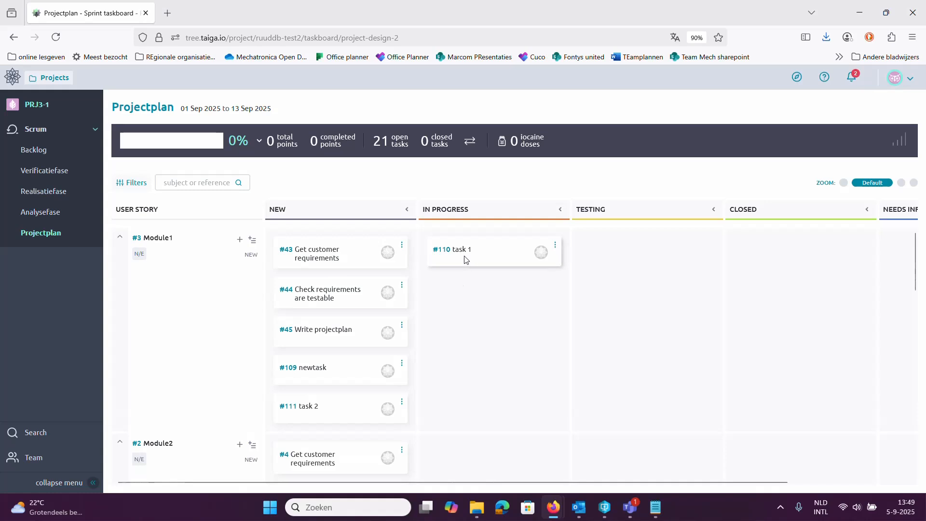
pyautogui.moveTo(465, 259); pyautogui.dragTo(738, 257)
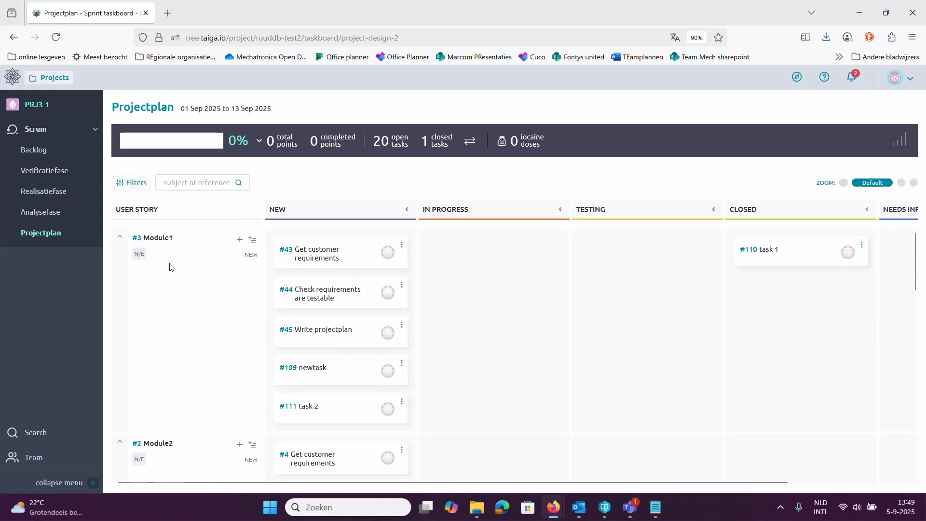
# Step: View the Analysefase taskboard and examine the module tasks on the Realisatiefase taskboard, dismissing the mail notification
pyautogui.click(27, 211)
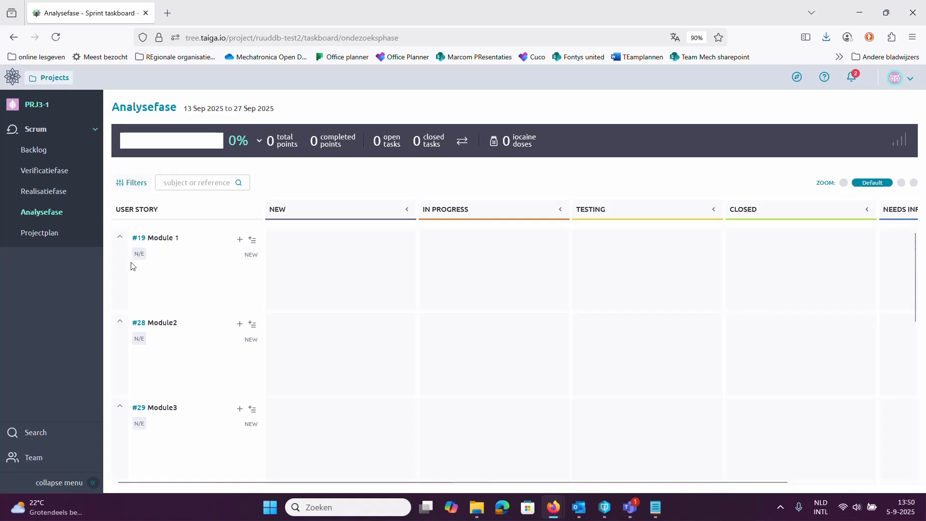
pyautogui.click(48, 194)
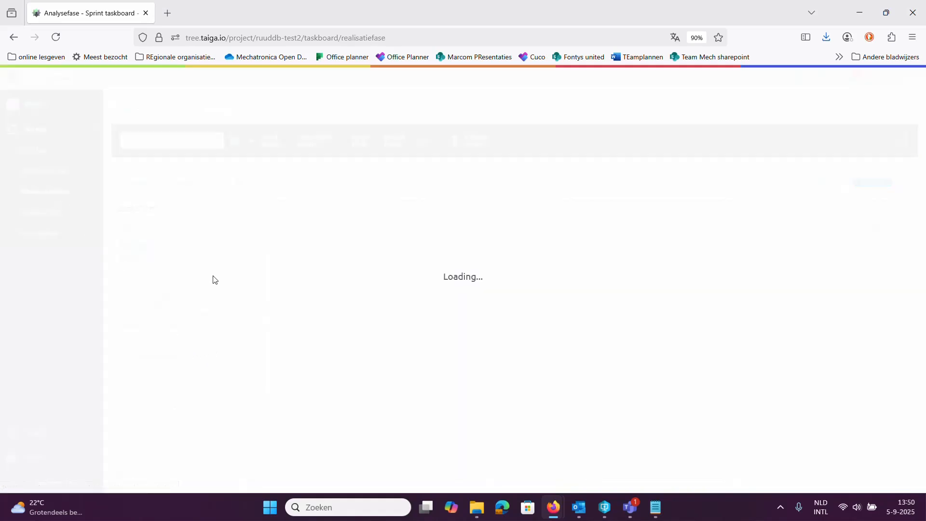
pyautogui.scroll(-3, 339, 369)
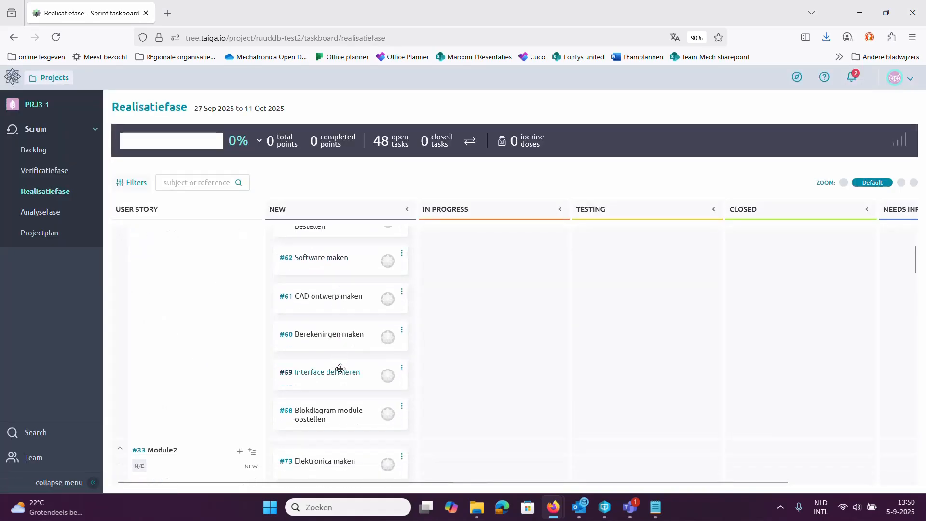
pyautogui.scroll(2, 340, 372)
pyautogui.scroll(-2, 333, 365)
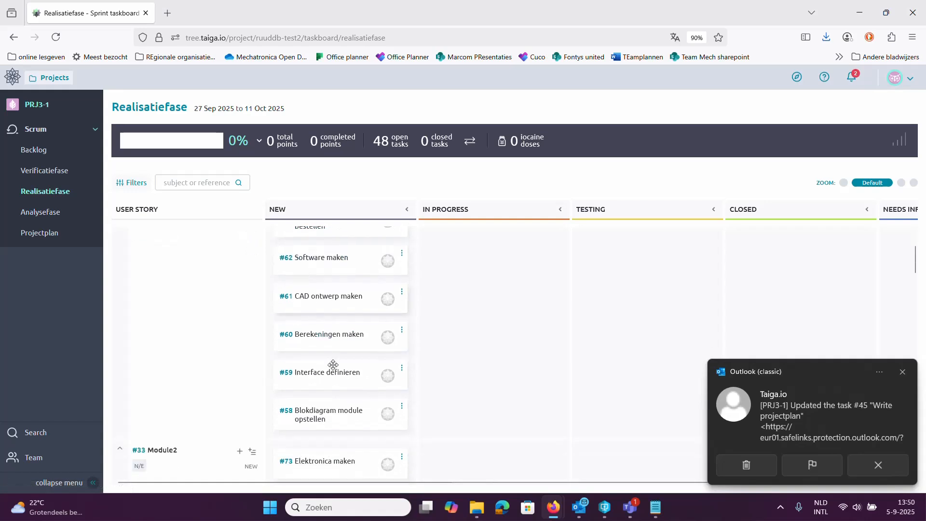
pyautogui.scroll(3, 332, 365)
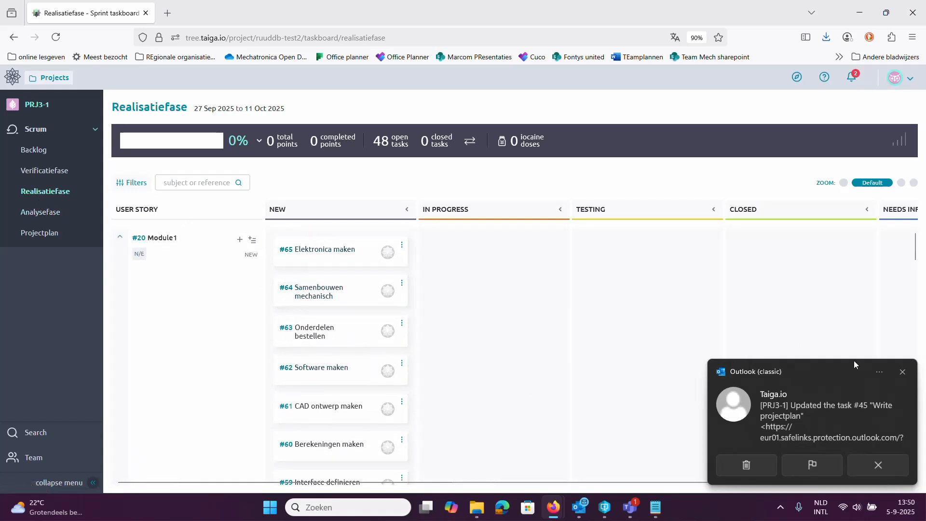
pyautogui.click(901, 376)
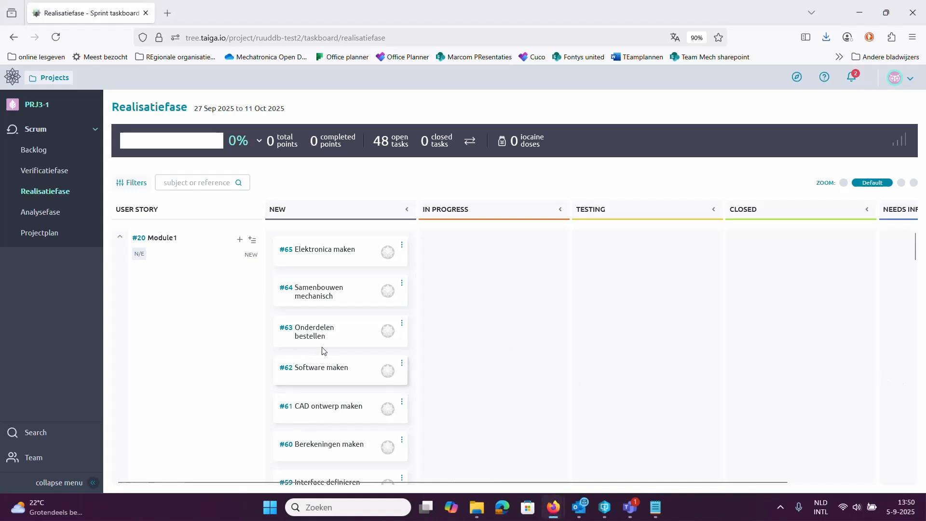
pyautogui.scroll(-3, 320, 352)
pyautogui.scroll(3, 320, 351)
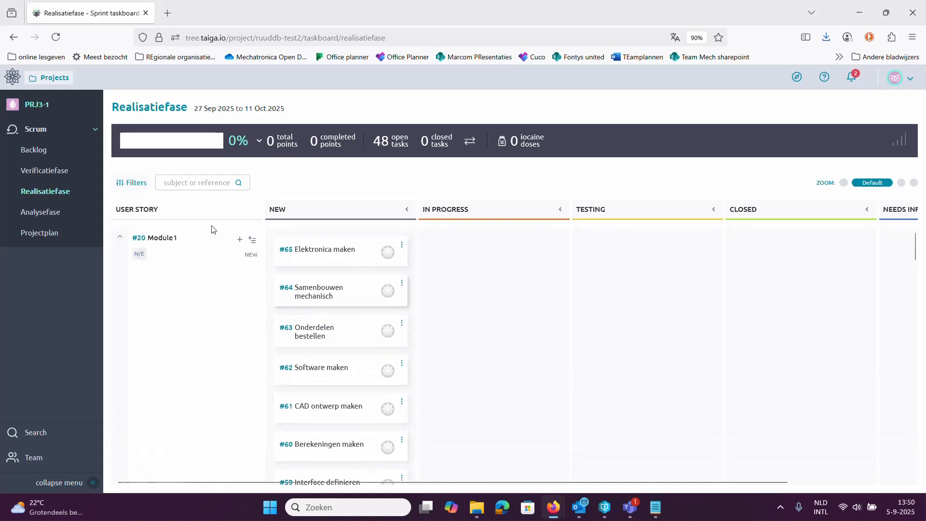